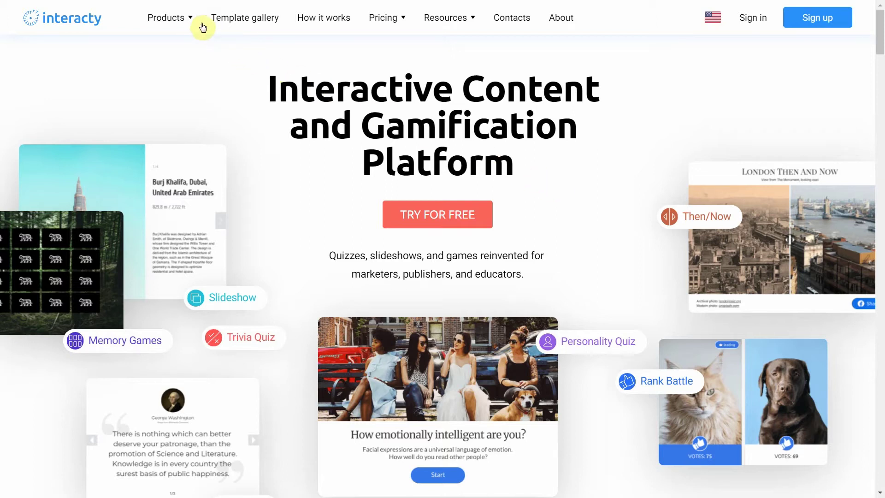
- Open the Slideshow Maker product page from the Products menu
{"action": "mouse_move", "coordinate": [192, 20]}
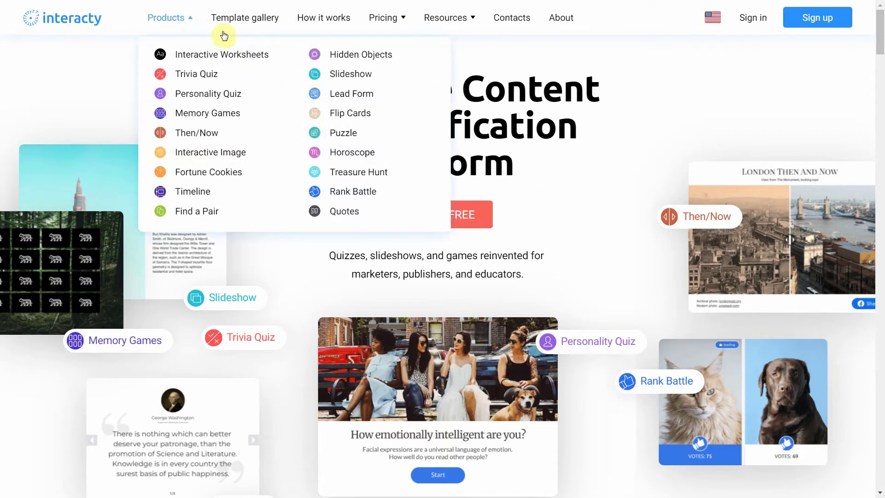
{"action": "left_click", "coordinate": [339, 74]}
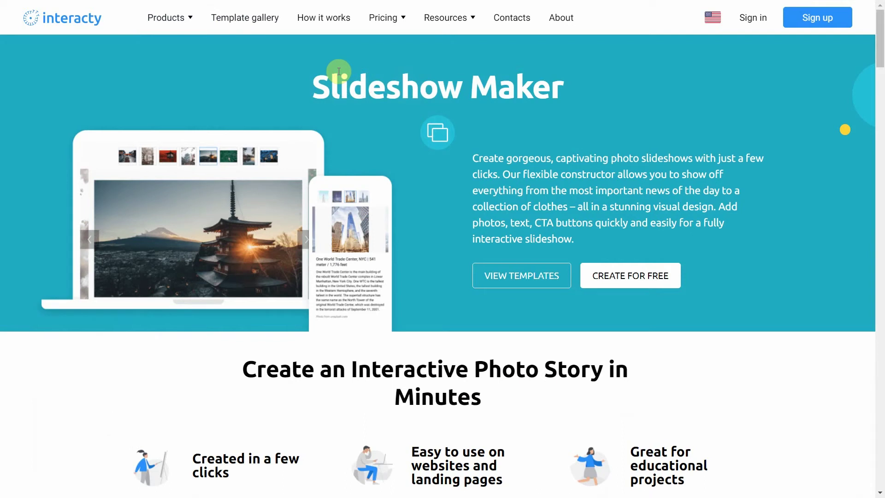
- Sign in, then show the Slideshow templates in the Template gallery
{"action": "left_click", "coordinate": [750, 23]}
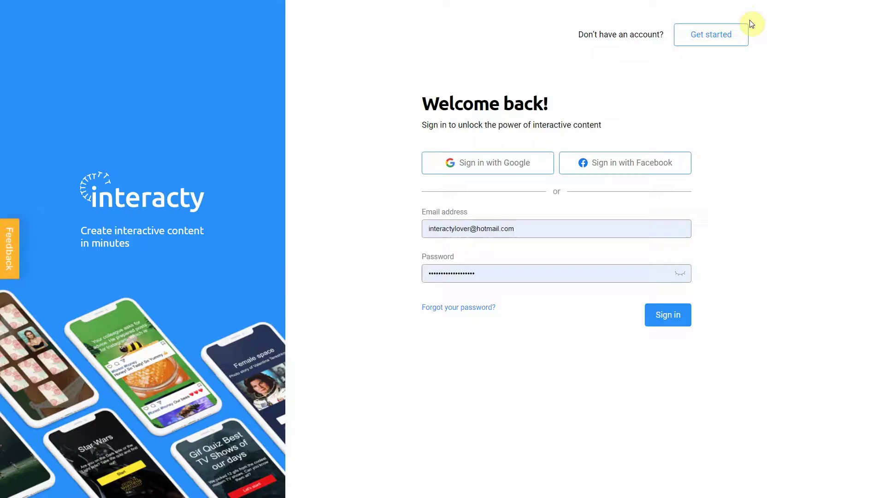
{"action": "left_click", "coordinate": [683, 314]}
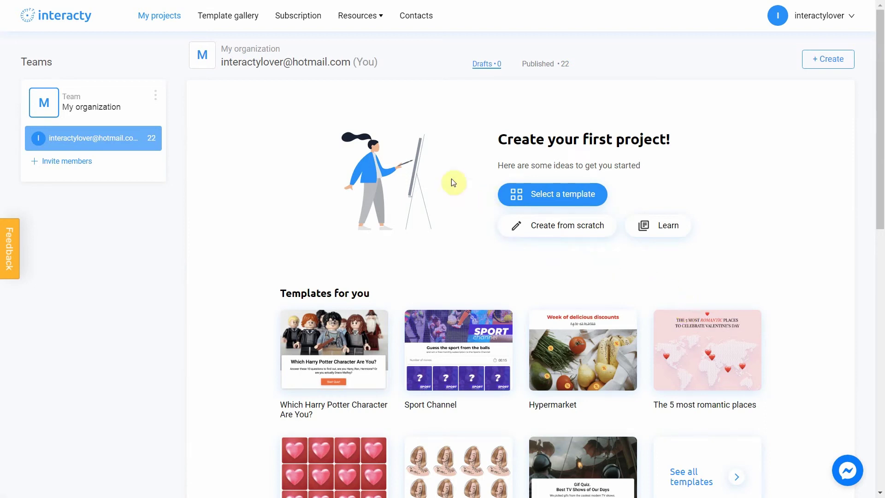
{"action": "left_click", "coordinate": [229, 20]}
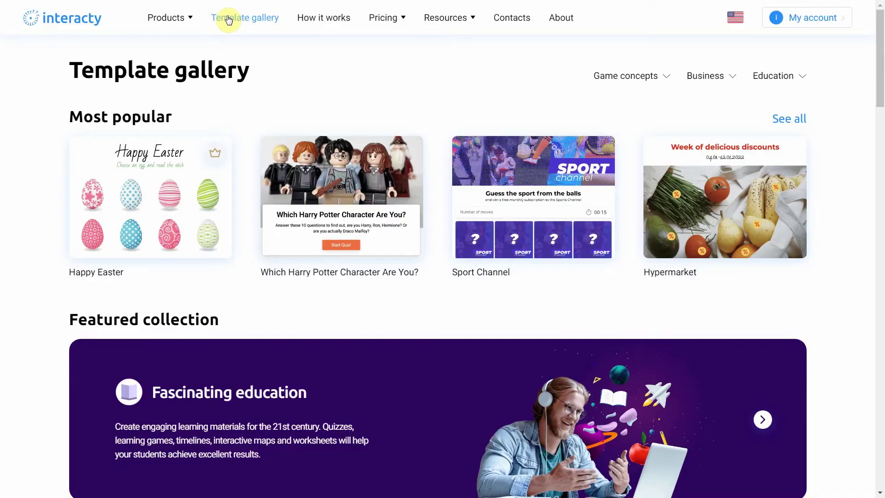
{"action": "scroll", "coordinate": [266, 67], "scroll_direction": "down", "scroll_amount": 6}
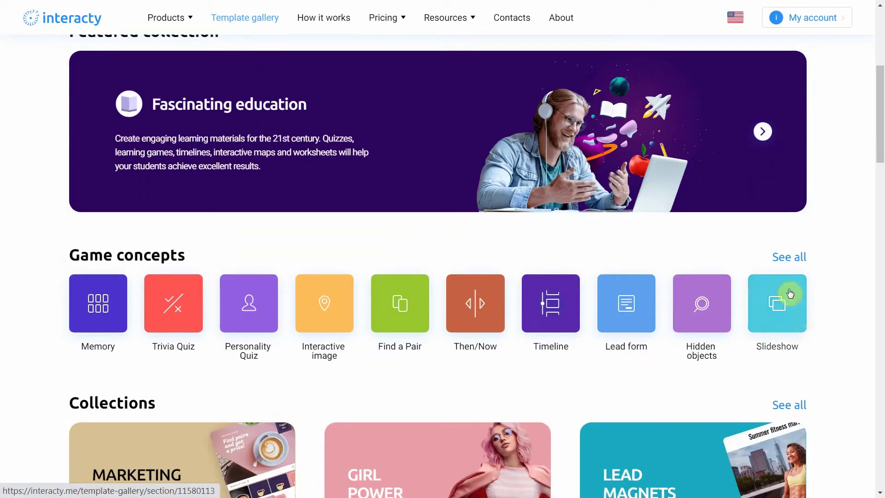
{"action": "left_click", "coordinate": [768, 305]}
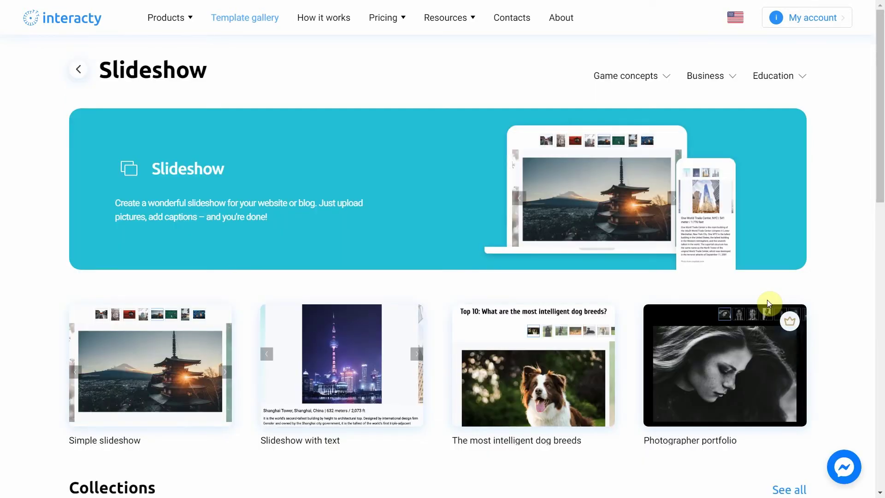
- Open a slideshow template in the editor as a new project
{"action": "mouse_move", "coordinate": [722, 375]}
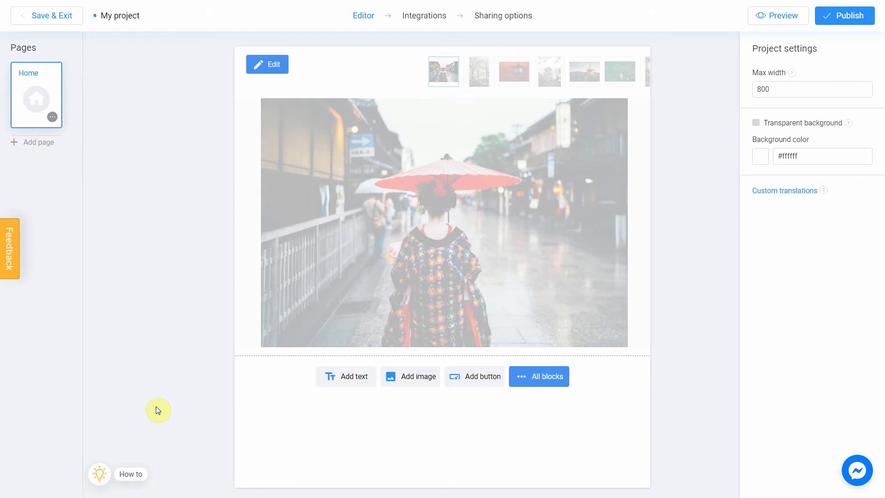
- Insert a text block above the slideshow reading 'TOP 3: World's best places to visit'
{"action": "mouse_move", "coordinate": [306, 253]}
{"action": "left_click", "coordinate": [442, 47]}
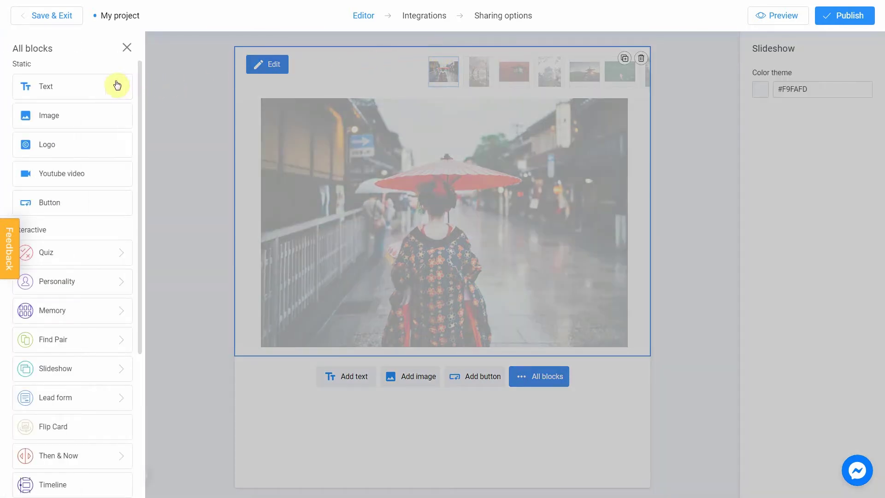
{"action": "left_click", "coordinate": [69, 96]}
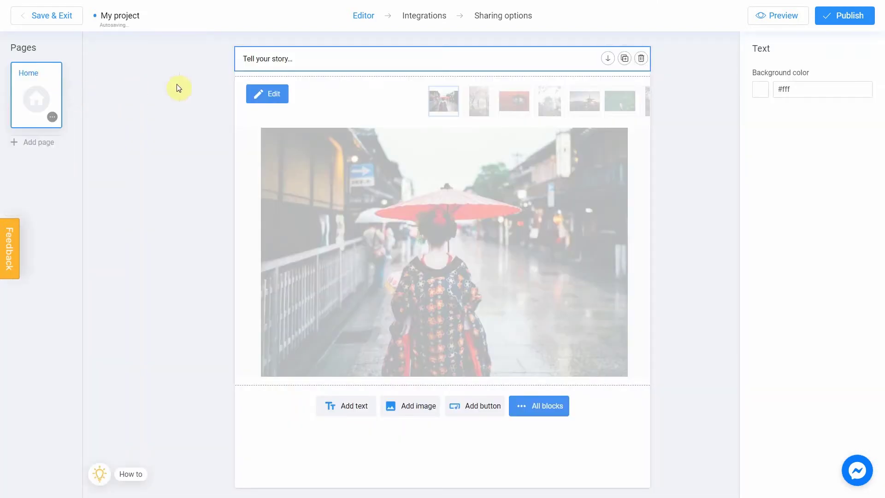
{"action": "left_click", "coordinate": [322, 60]}
{"action": "left_click_drag", "start_coordinate": [308, 60], "coordinate": [242, 60]}
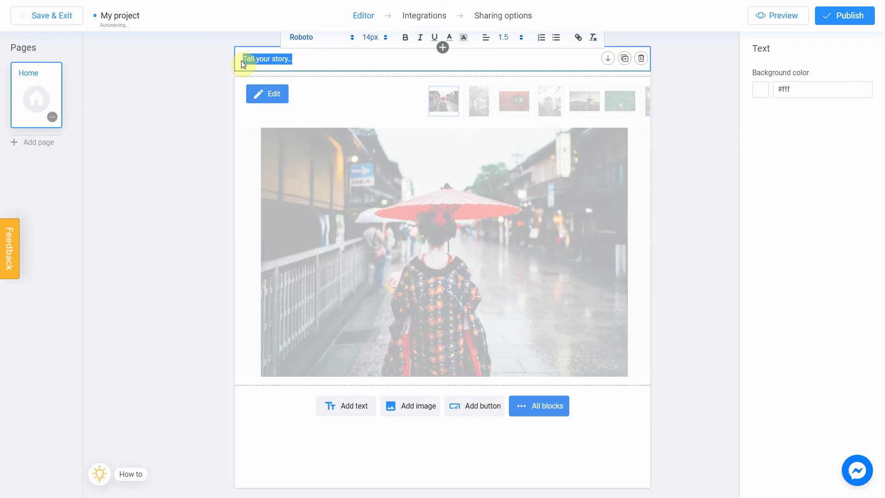
{"action": "type", "text": "TOP 3: Worl"}
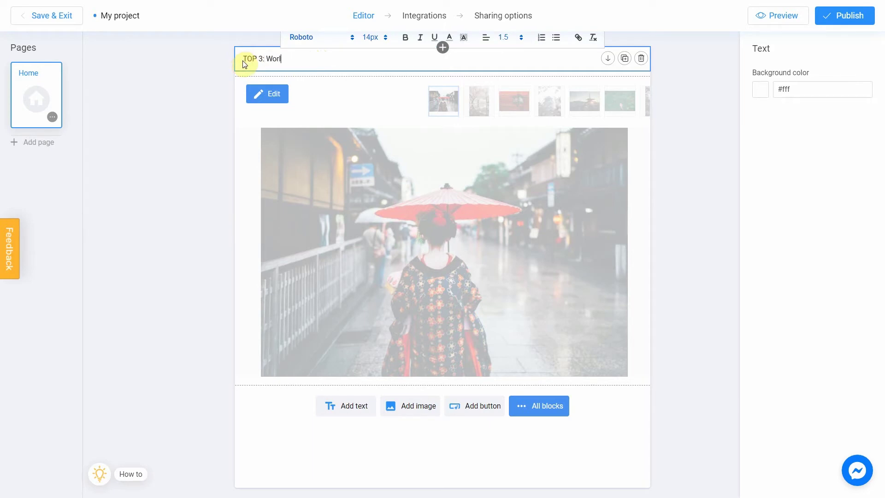
{"action": "type", "text": "d's best places to visit"}
{"action": "left_click", "coordinate": [220, 64]}
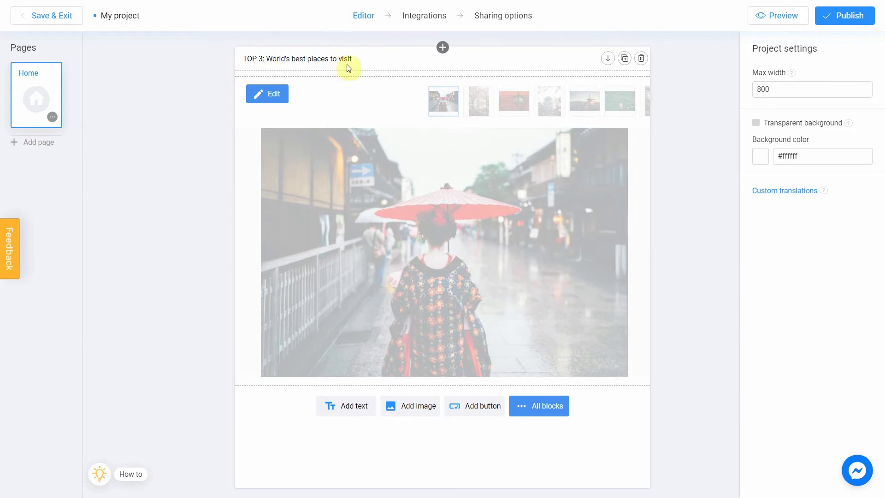
- Format the heading as 36px, bold and centred
{"action": "left_click", "coordinate": [365, 59]}
{"action": "left_click_drag", "start_coordinate": [365, 59], "coordinate": [245, 69]}
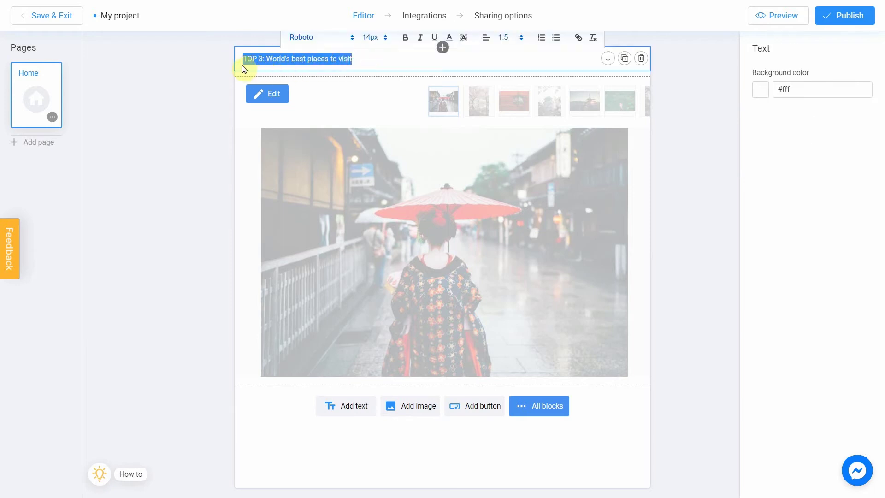
{"action": "left_click", "coordinate": [381, 37]}
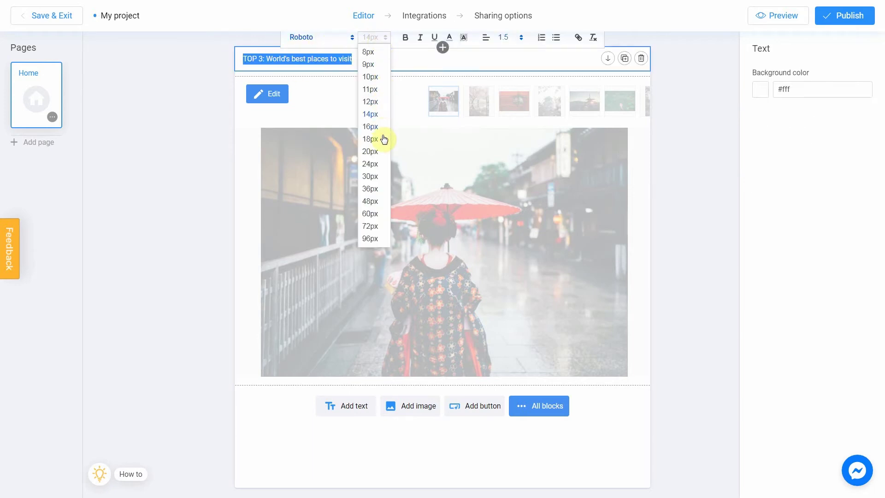
{"action": "left_click", "coordinate": [375, 189]}
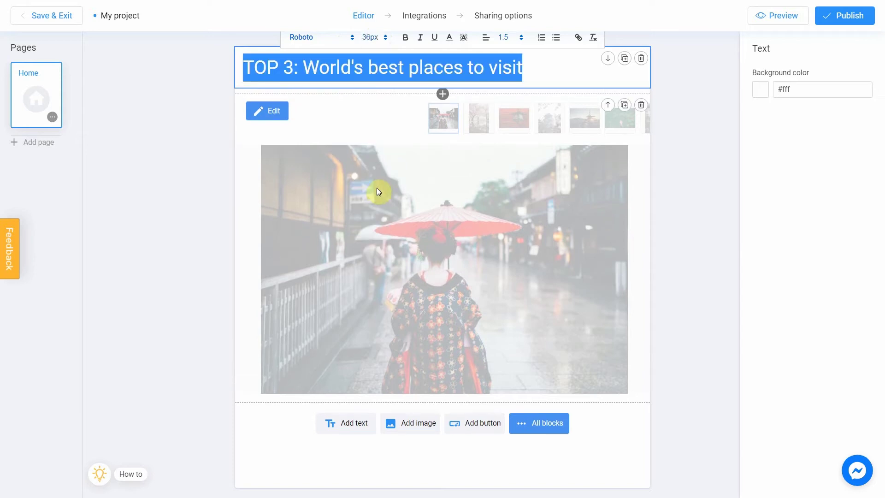
{"action": "left_click", "coordinate": [404, 39]}
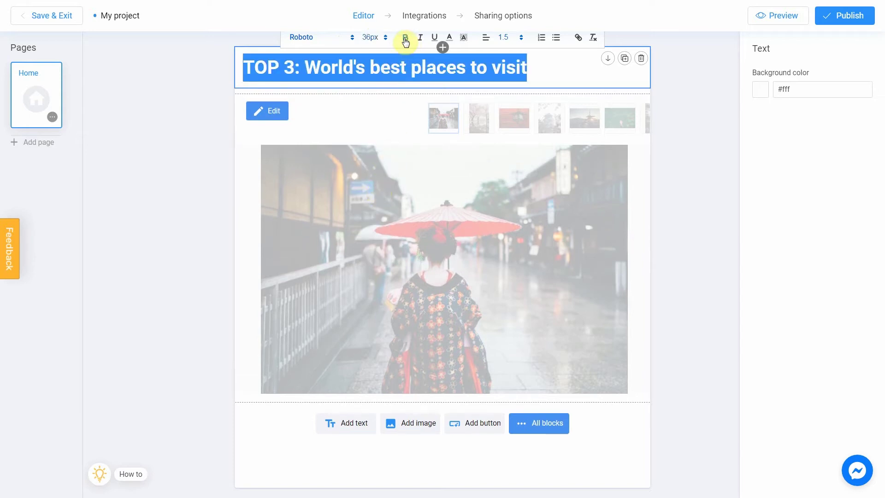
{"action": "left_click", "coordinate": [483, 40]}
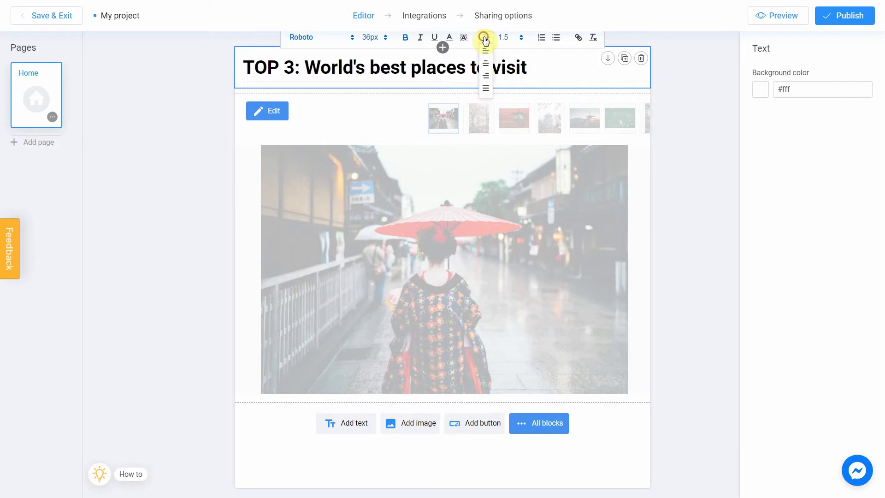
{"action": "left_click", "coordinate": [485, 71]}
{"action": "left_click", "coordinate": [663, 156]}
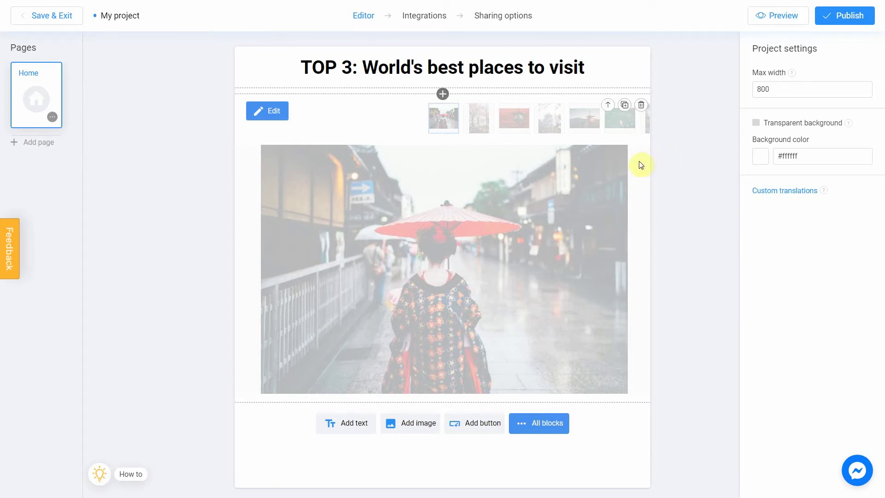
- Set the slideshow block's colour theme to white, #ffffff
{"action": "left_click", "coordinate": [637, 180]}
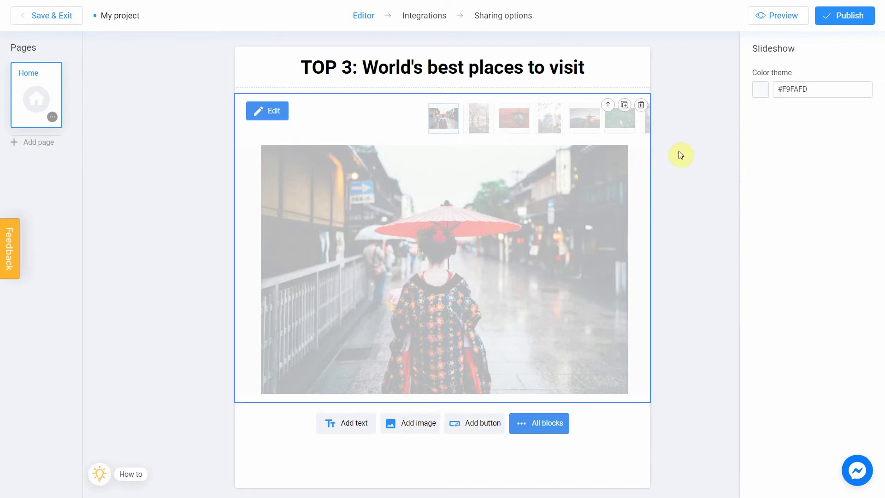
{"action": "left_click", "coordinate": [763, 94]}
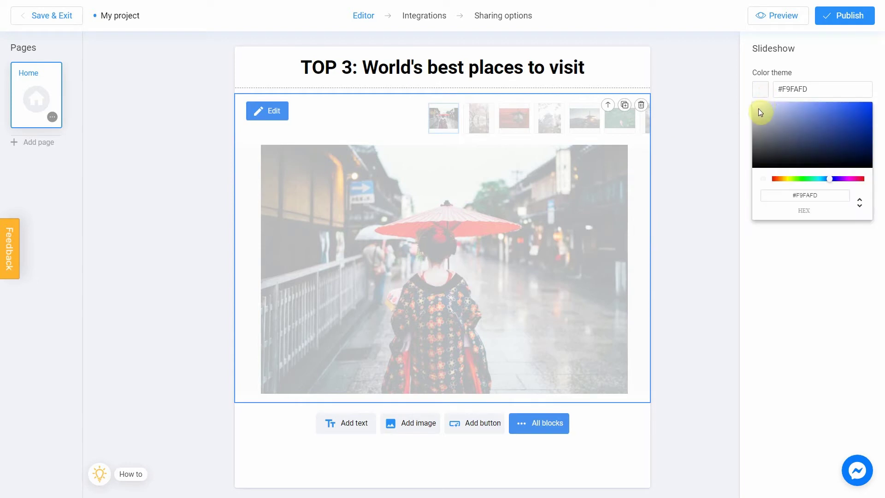
{"action": "left_click_drag", "start_coordinate": [759, 112], "coordinate": [748, 97]}
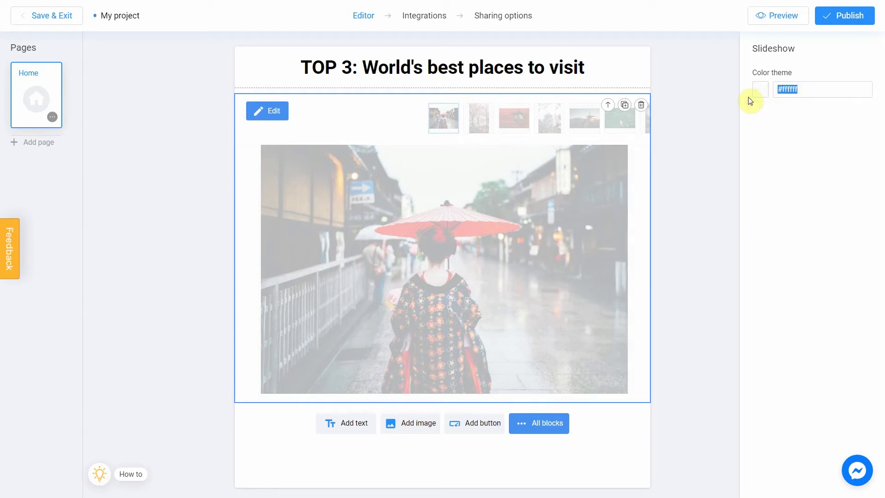
{"action": "left_click", "coordinate": [699, 122]}
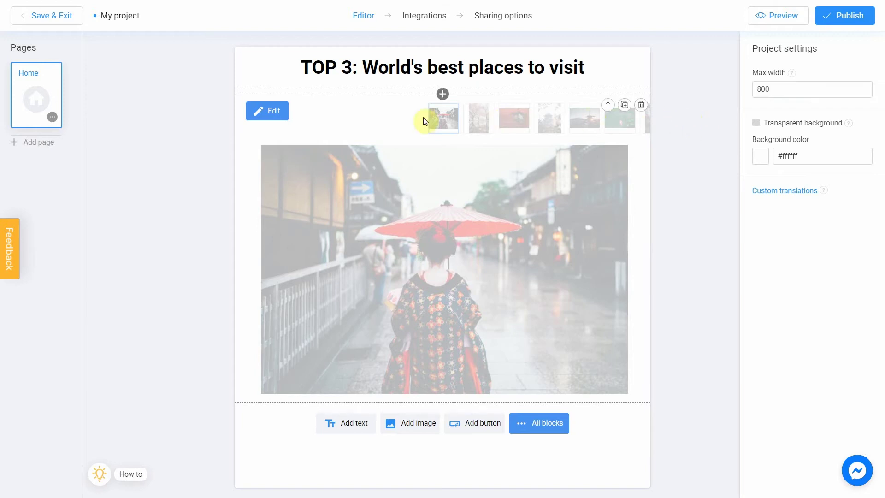
- Delete slides 8 through 4, keeping only slides 1–3
{"action": "left_click", "coordinate": [272, 109]}
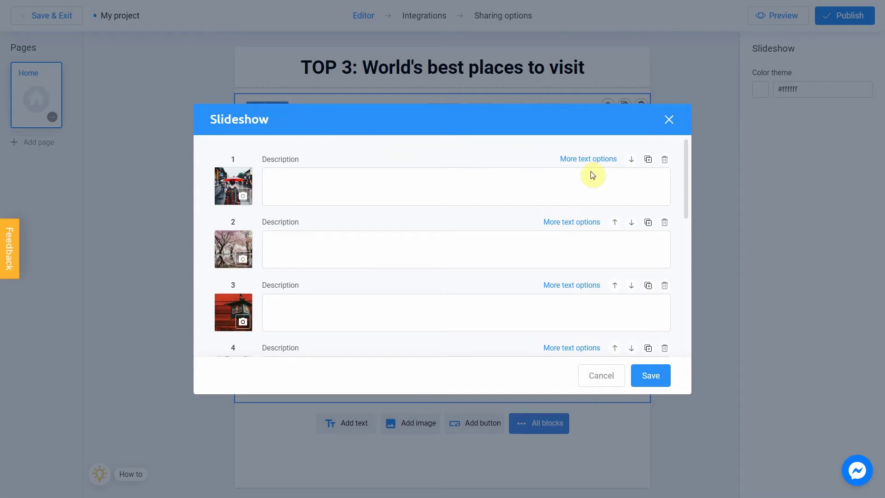
{"action": "left_click_drag", "start_coordinate": [687, 187], "coordinate": [695, 317]}
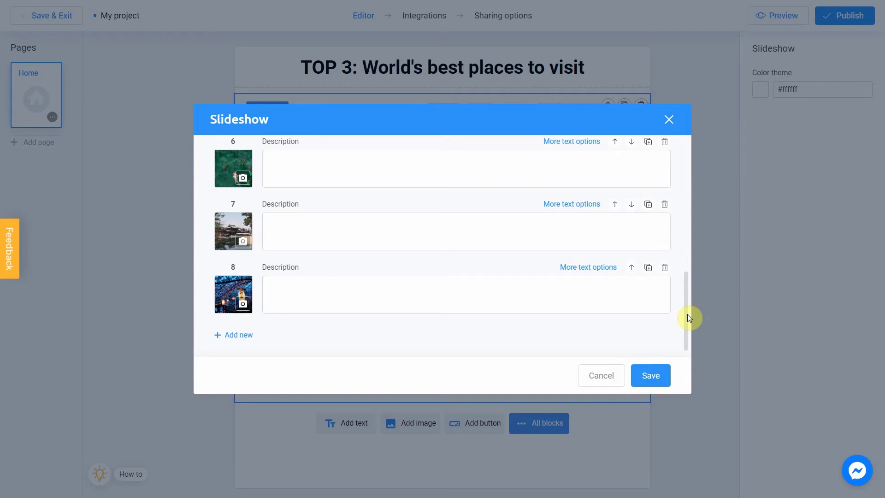
{"action": "left_click", "coordinate": [665, 269]}
{"action": "left_click", "coordinate": [665, 269]}
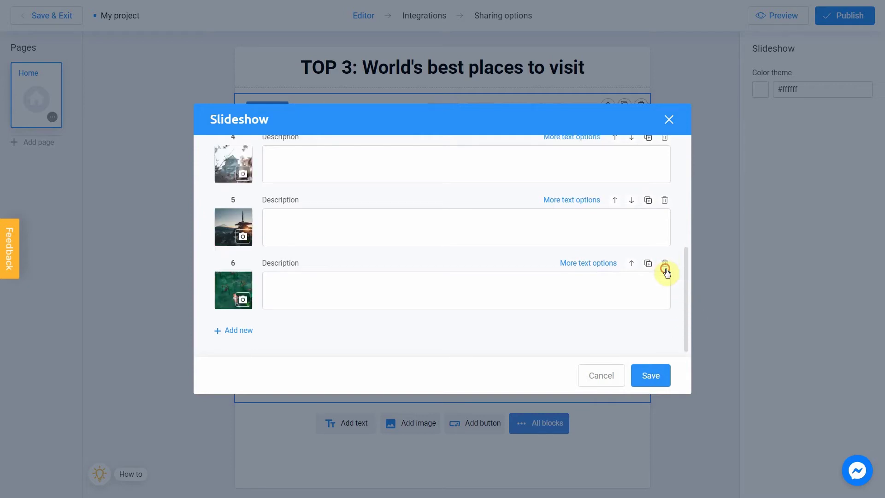
{"action": "left_click", "coordinate": [666, 269]}
{"action": "left_click", "coordinate": [665, 269]}
{"action": "left_click", "coordinate": [665, 269]}
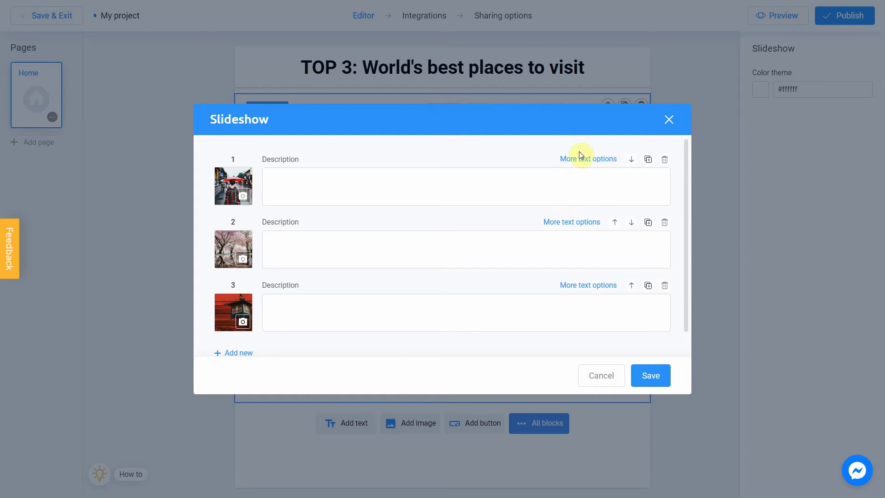
- Give slide 1 header 'Kyoto' and description 'Kyoto is the capital city of Kyoto Prefecture in Japan'
{"action": "left_click", "coordinate": [588, 160]}
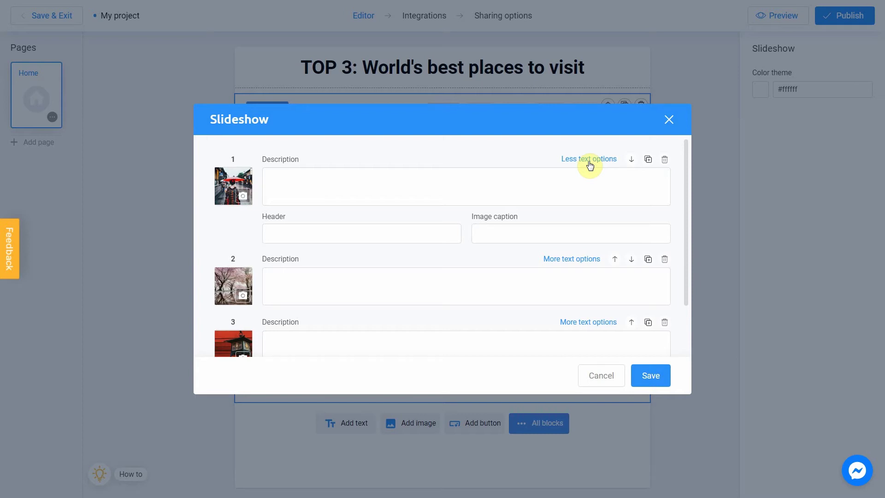
{"action": "left_click", "coordinate": [451, 233]}
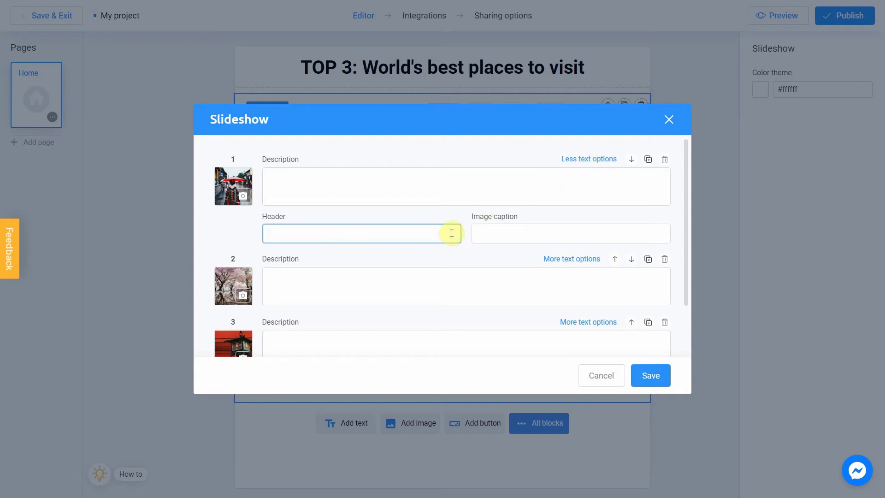
{"action": "type", "text": "Kyoto"}
{"action": "left_click", "coordinate": [445, 214]}
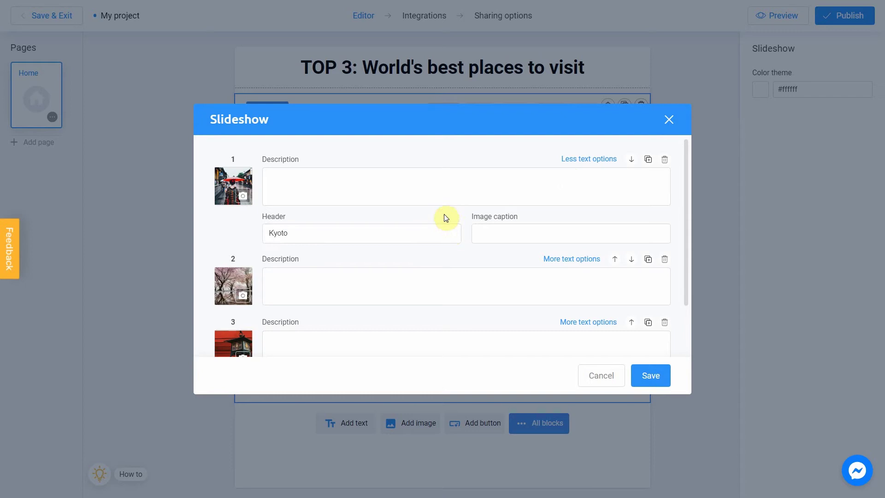
{"action": "left_click", "coordinate": [431, 182]}
{"action": "type", "text": "Kyoto "}
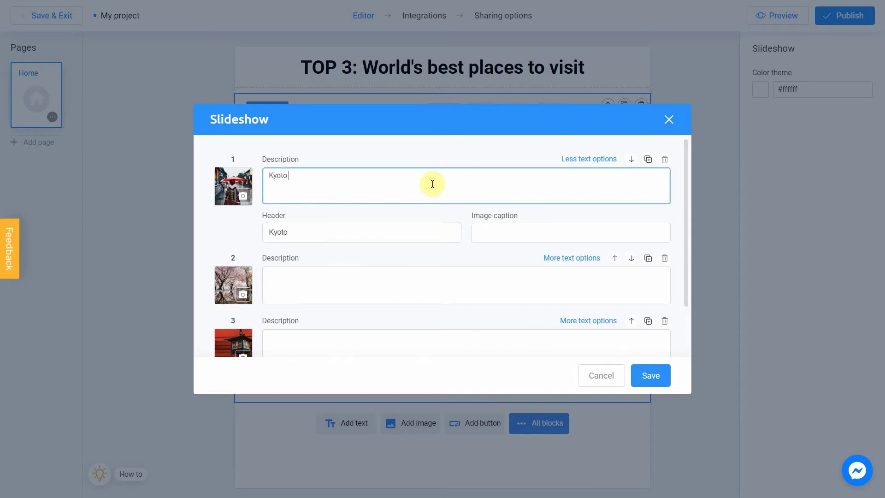
{"action": "type", "text": "is the capital city of Kyoto Pr"}
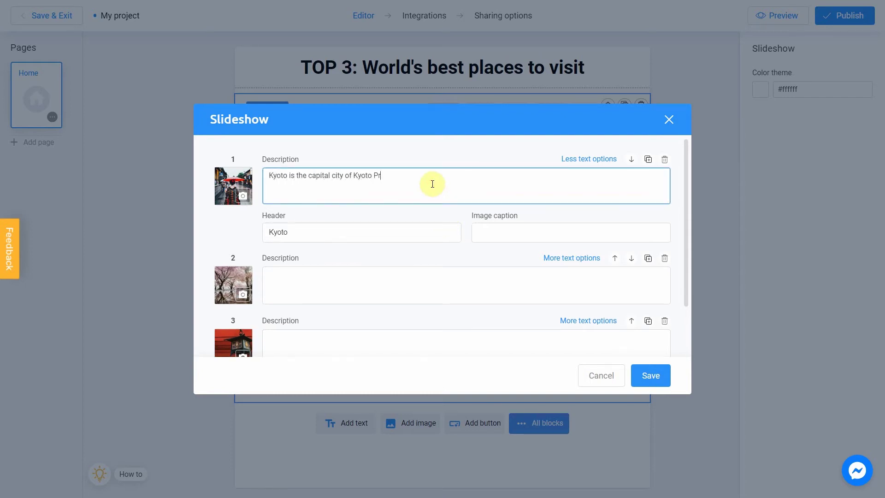
{"action": "type", "text": "efecture in Japan"}
{"action": "left_click", "coordinate": [429, 159]}
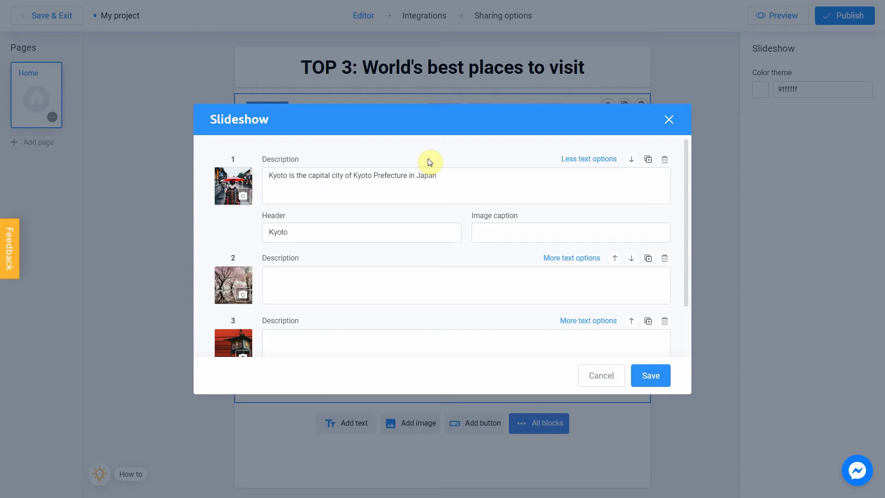
- Open the Add image dialog for slide 1's picture
{"action": "left_click", "coordinate": [243, 198]}
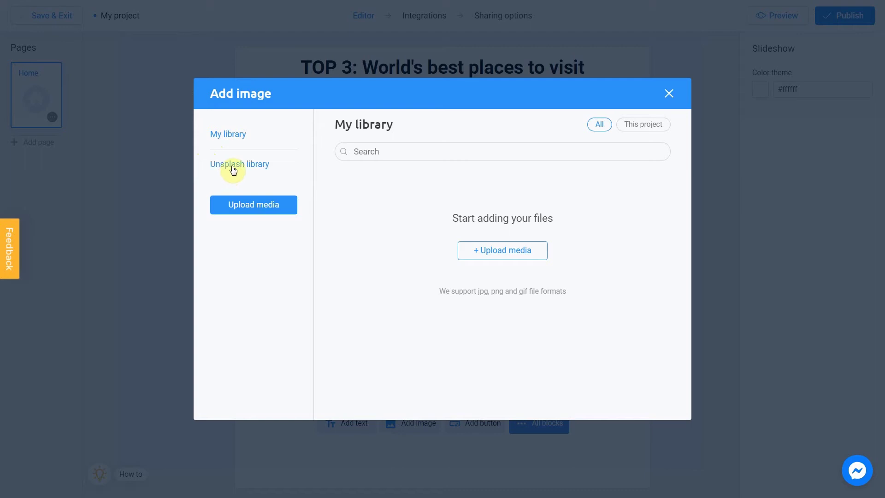
- Search Unsplash for 'kyoto' and place the Kyoto garden photo on slide 1
{"action": "left_click", "coordinate": [232, 168]}
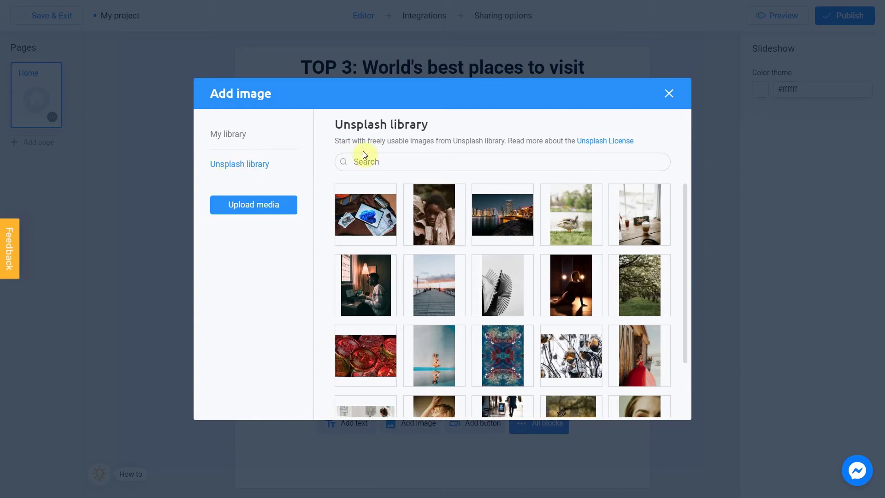
{"action": "left_click", "coordinate": [414, 161]}
{"action": "type", "text": "kyoto"}
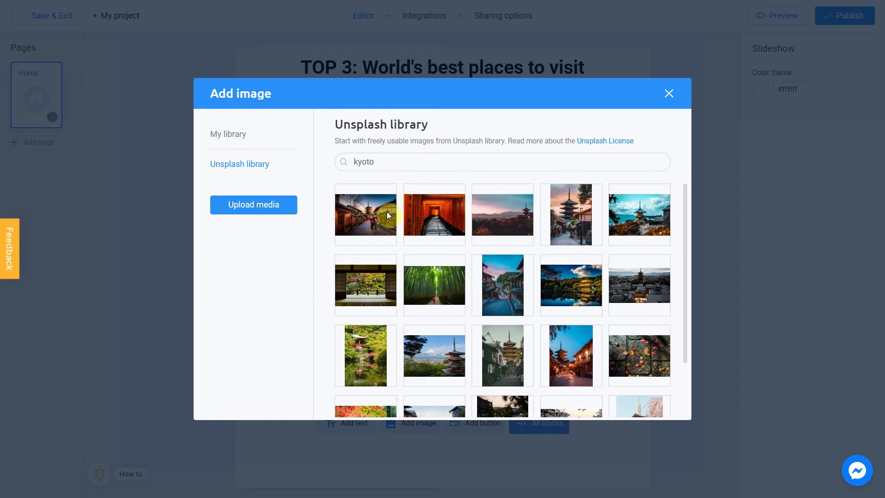
{"action": "mouse_move", "coordinate": [364, 280]}
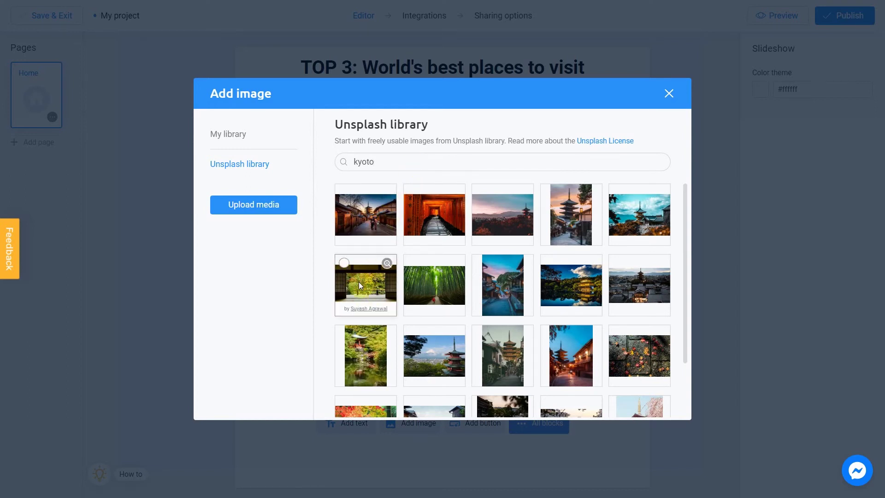
{"action": "left_click", "coordinate": [347, 266]}
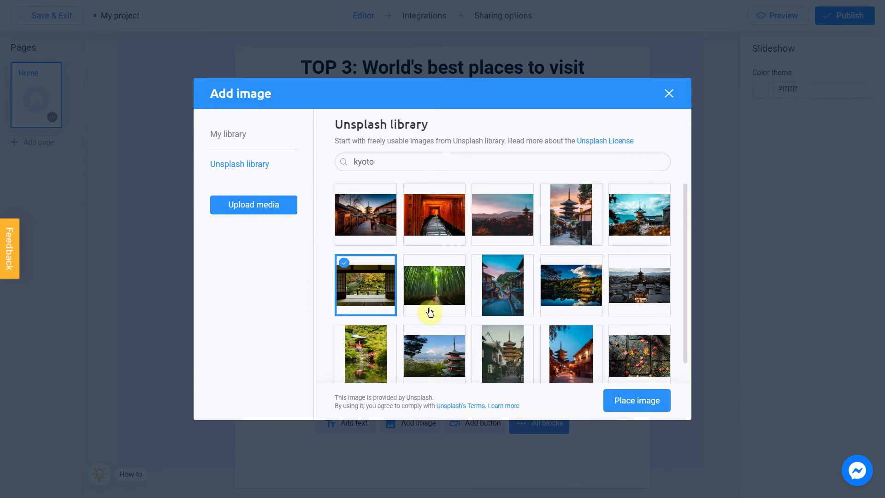
{"action": "left_click", "coordinate": [642, 403]}
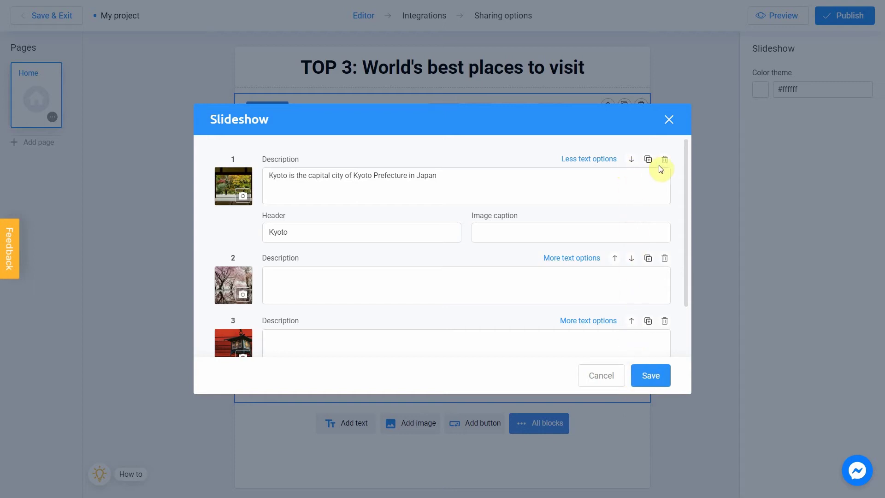
- Give slide 2 header 'Sydney Opera House' and its performing arts centre description
{"action": "left_click", "coordinate": [631, 157]}
{"action": "left_click", "coordinate": [614, 221]}
{"action": "left_click", "coordinate": [566, 259]}
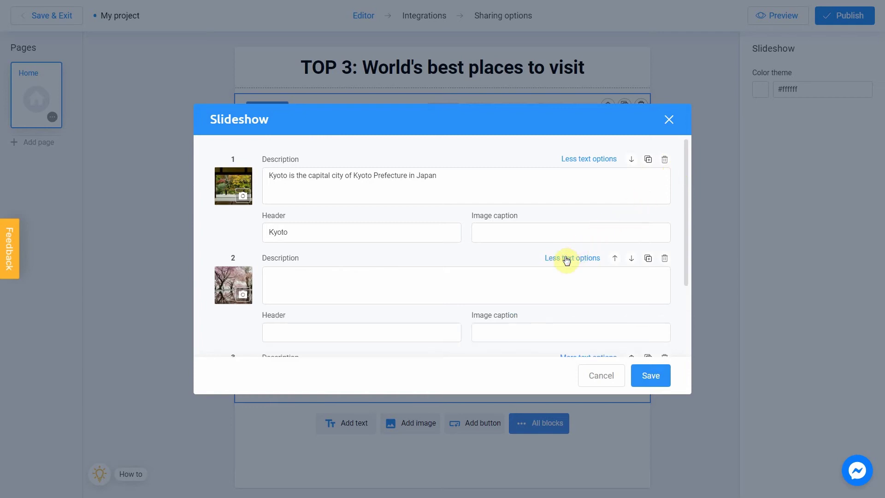
{"action": "left_click", "coordinate": [416, 331]}
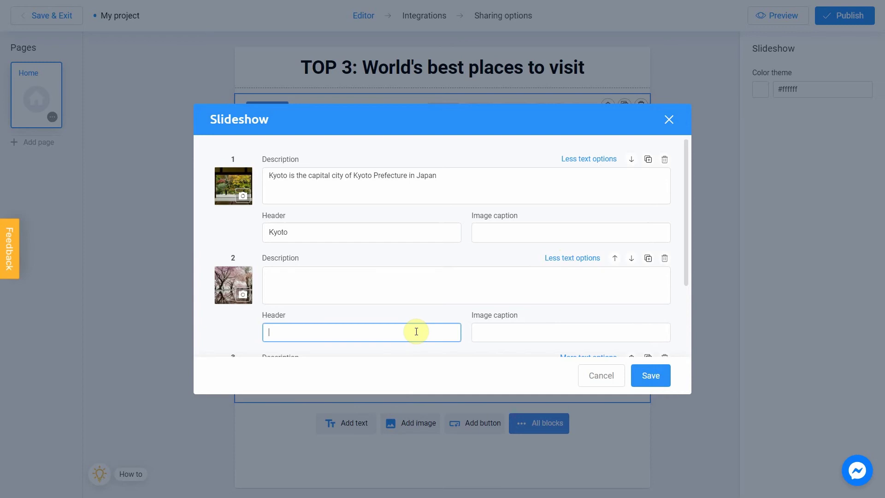
{"action": "type", "text": "Sydney Opera House"}
{"action": "left_click", "coordinate": [411, 316]}
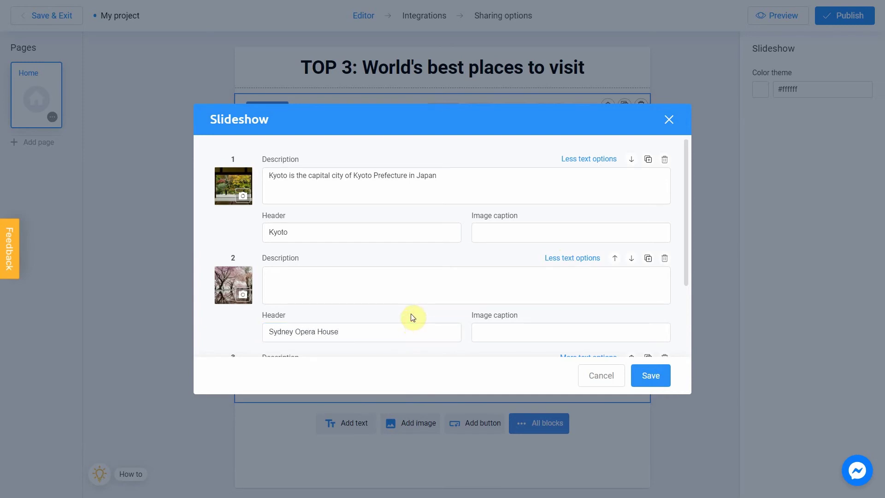
{"action": "left_click", "coordinate": [403, 282]}
{"action": "type", "text": "The Sydney"}
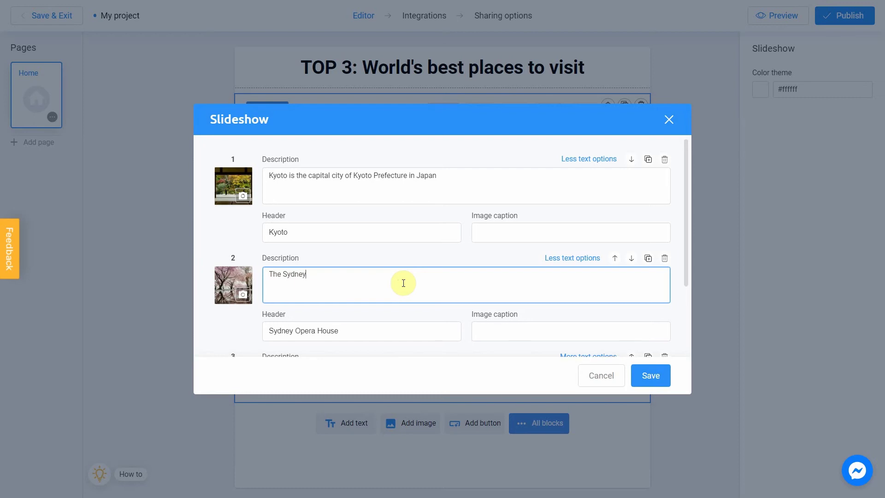
{"action": "type", "text": " Opera House is a multi-venue performing arts centre in Syd"}
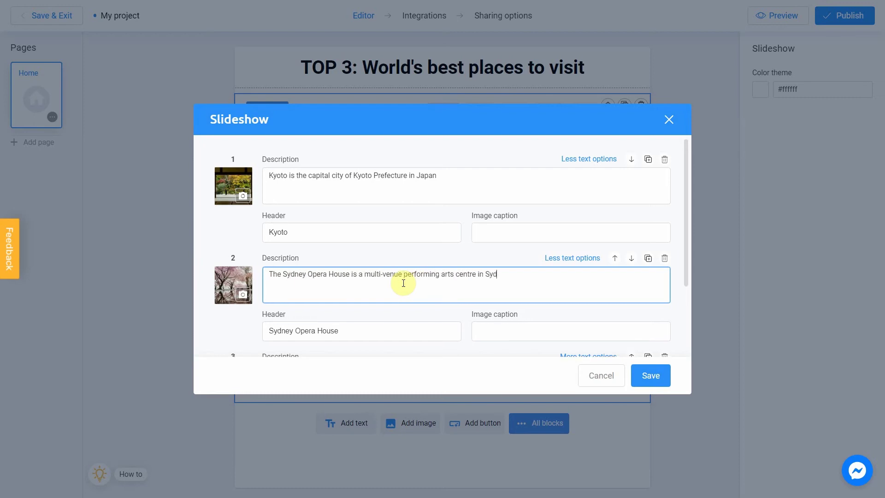
{"action": "type", "text": "ney"}
{"action": "left_click", "coordinate": [404, 258]}
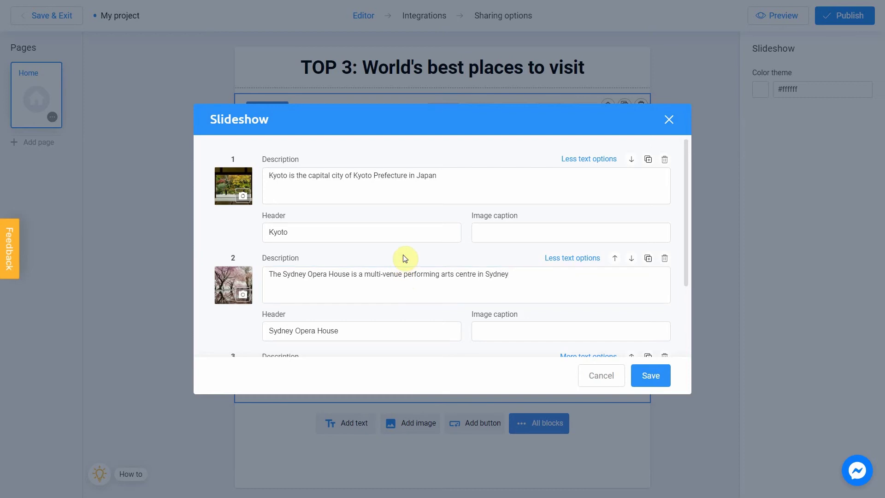
- Place an Unsplash 'sydney opera' sunset photo on slide 2
{"action": "left_click", "coordinate": [243, 295]}
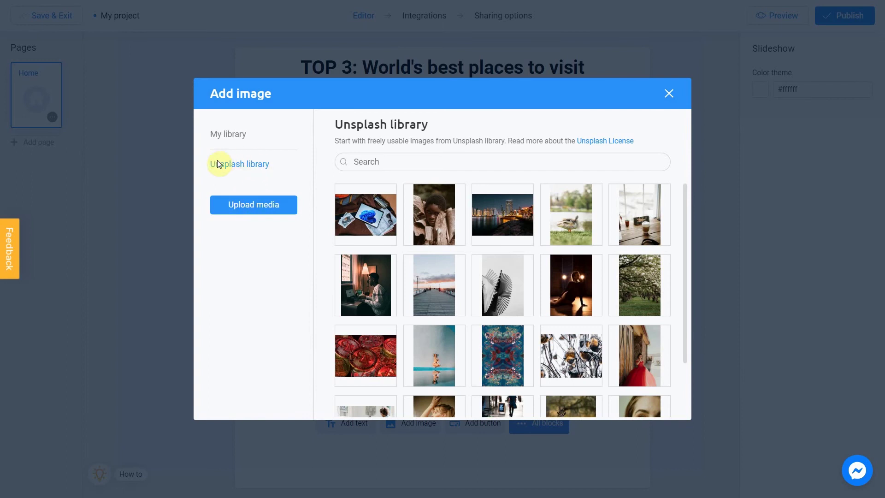
{"action": "left_click", "coordinate": [377, 158]}
{"action": "type", "text": "sydney opera"}
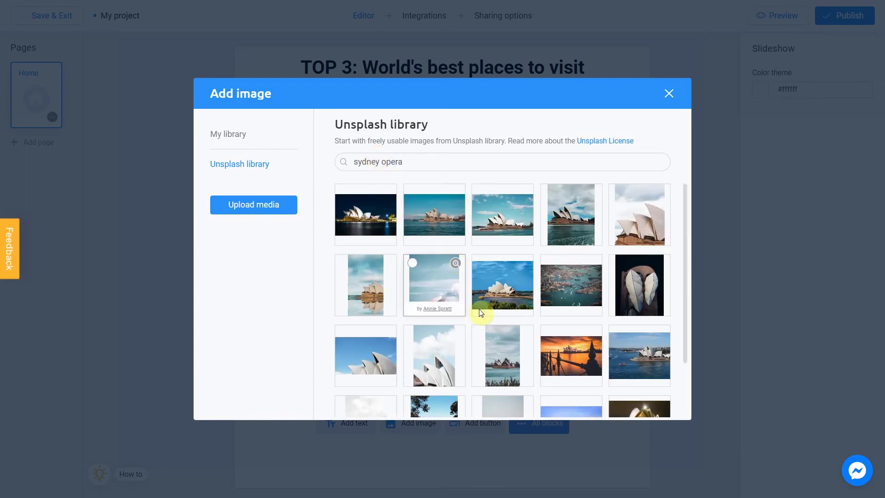
{"action": "left_click", "coordinate": [553, 337]}
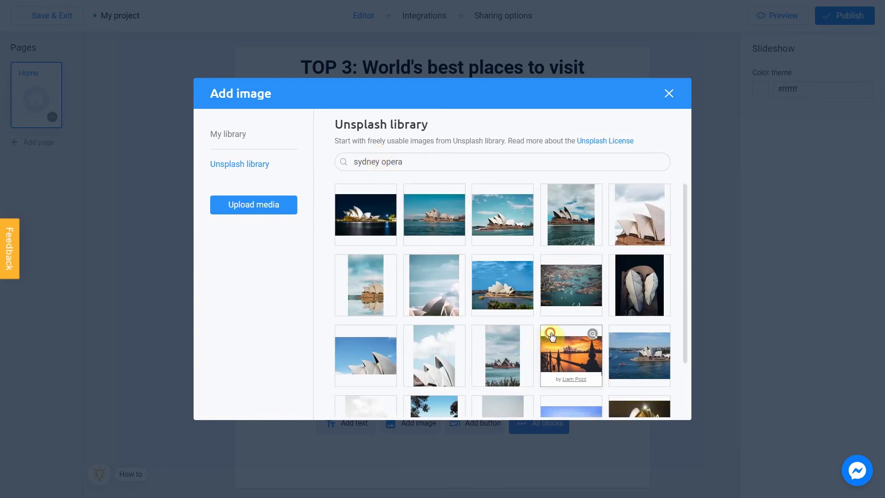
{"action": "left_click", "coordinate": [626, 401]}
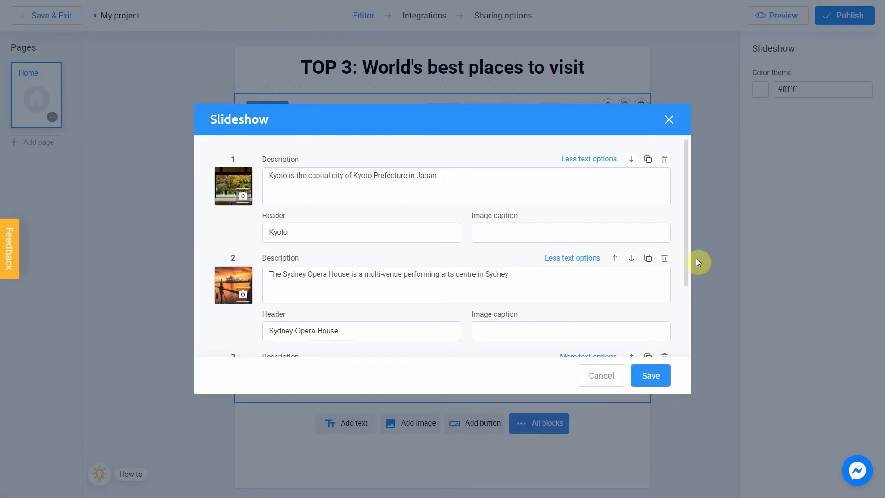
- Give slide 3 the header 'Milford Sound' and a description of the fiord in New Zealand's South Island
{"action": "left_click_drag", "start_coordinate": [688, 254], "coordinate": [698, 339]}
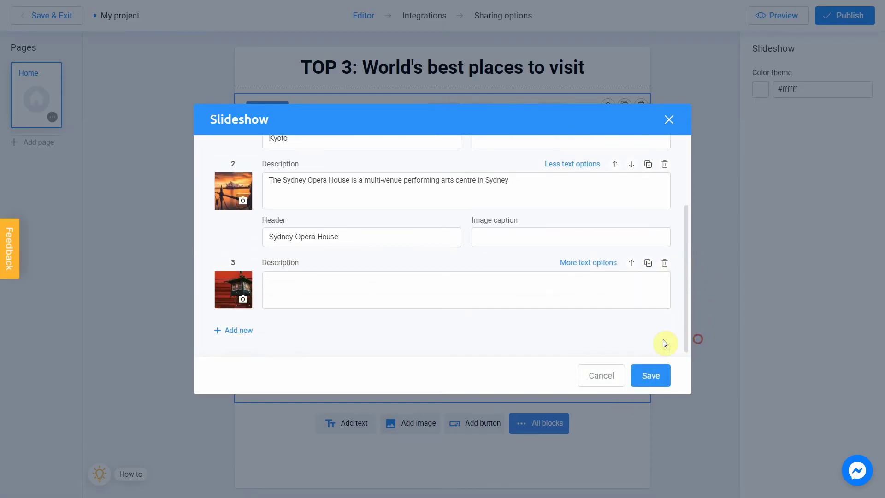
{"action": "left_click", "coordinate": [589, 264]}
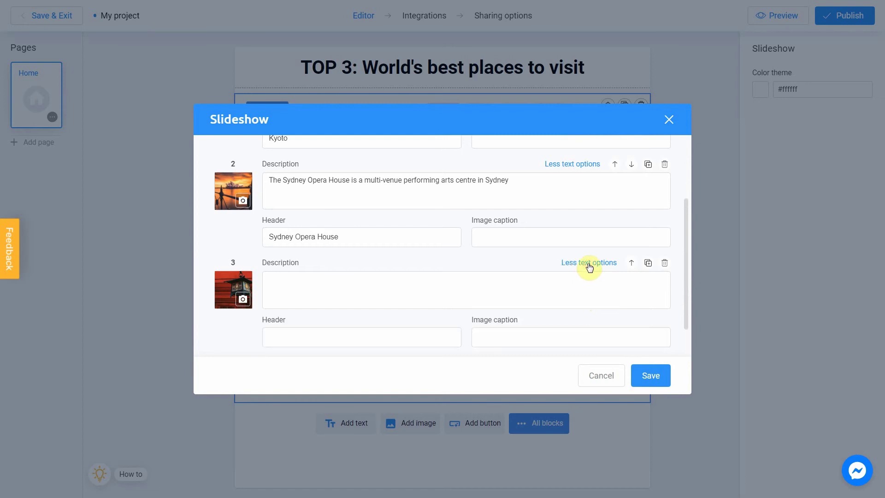
{"action": "left_click", "coordinate": [447, 337]}
{"action": "type", "text": "Mi"}
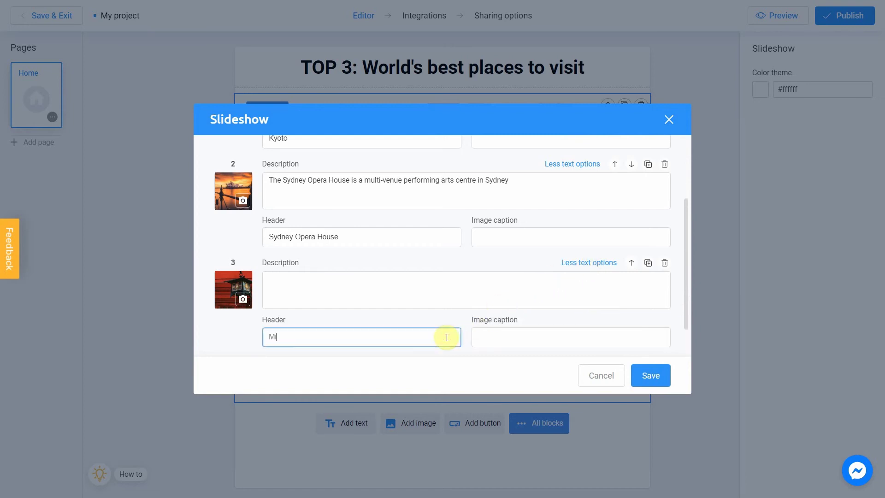
{"action": "type", "text": "lford Sound"}
{"action": "left_click", "coordinate": [440, 319]}
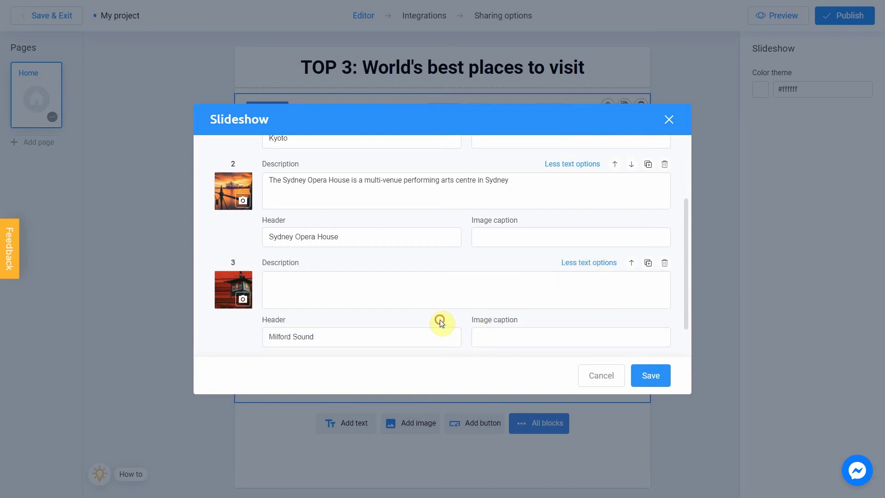
{"action": "left_click", "coordinate": [420, 289]}
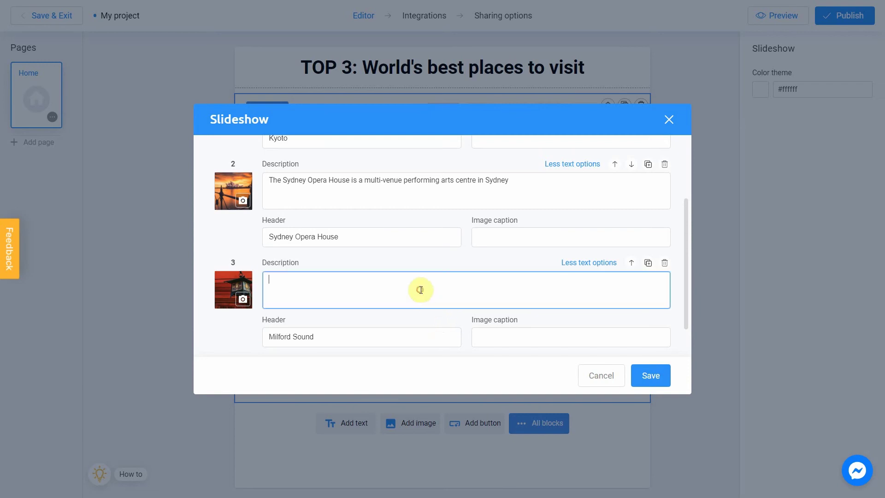
{"action": "type", "text": "Milford Sound is a fiord in the south west of New Zealand's South Island "}
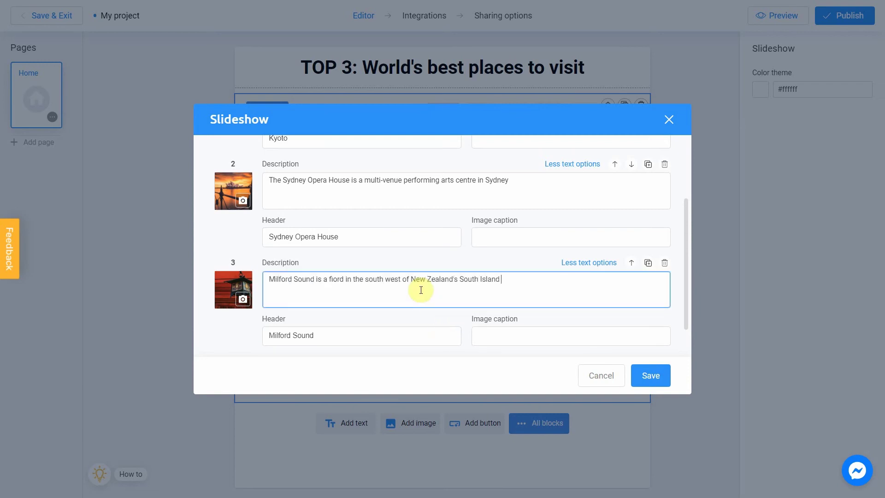
{"action": "type", "text": "within Fiordland National Park"}
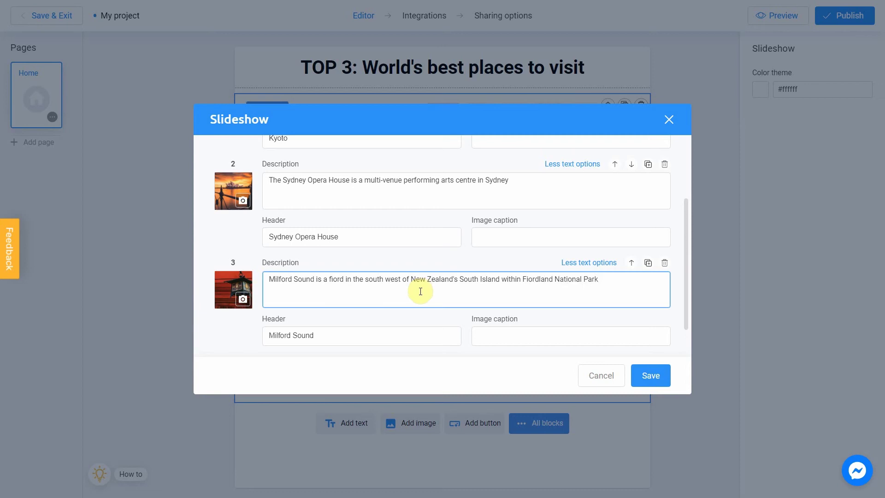
{"action": "left_click", "coordinate": [415, 318]}
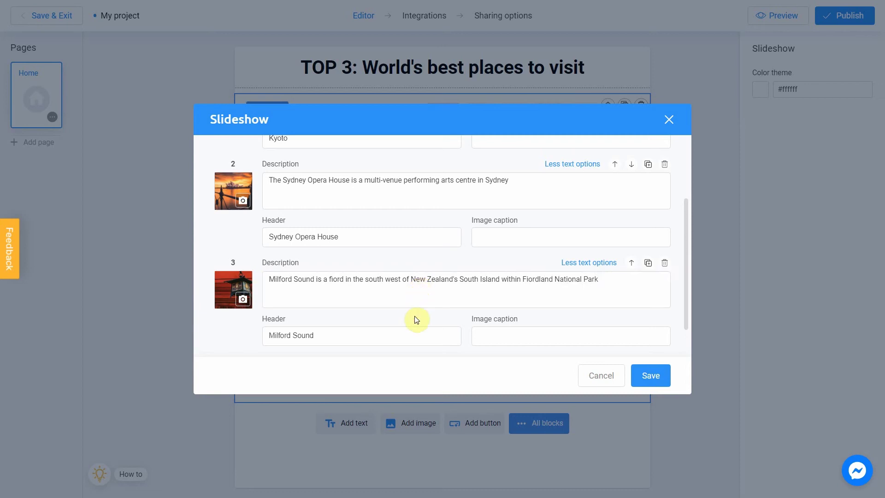
- Replace slide 3's picture with a misty Milford Sound photo from an Unsplash search for 'Milford sound'
{"action": "left_click", "coordinate": [244, 300]}
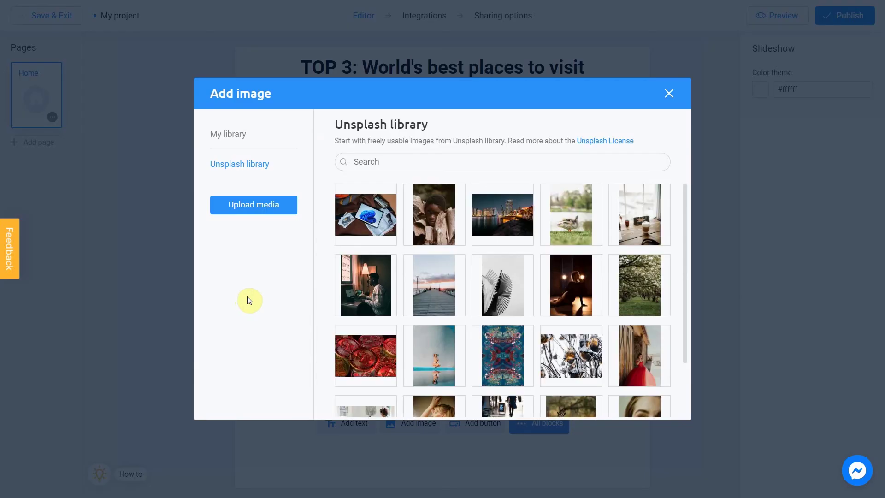
{"action": "left_click", "coordinate": [478, 162]}
{"action": "type", "text": "Milford sound"}
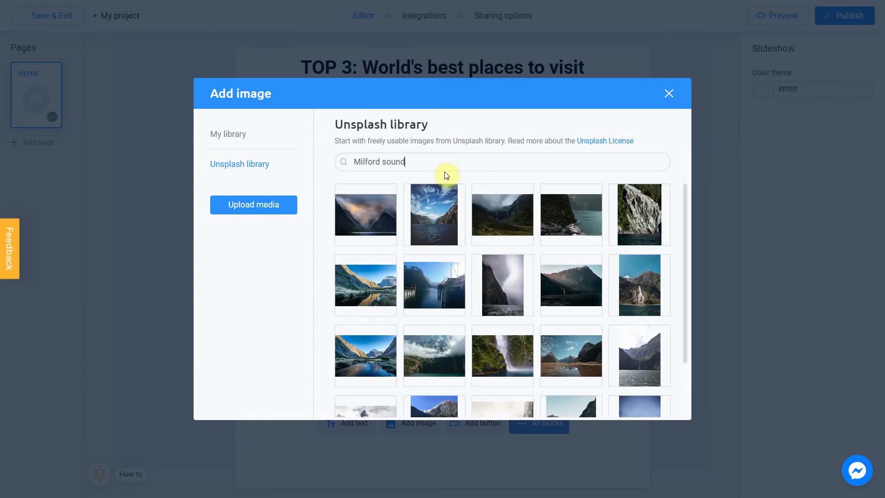
{"action": "left_click", "coordinate": [345, 197]}
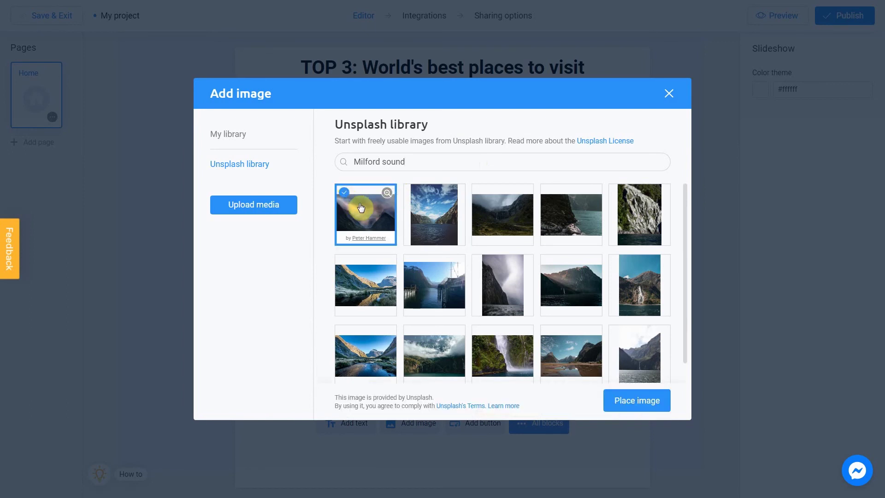
{"action": "left_click", "coordinate": [626, 399]}
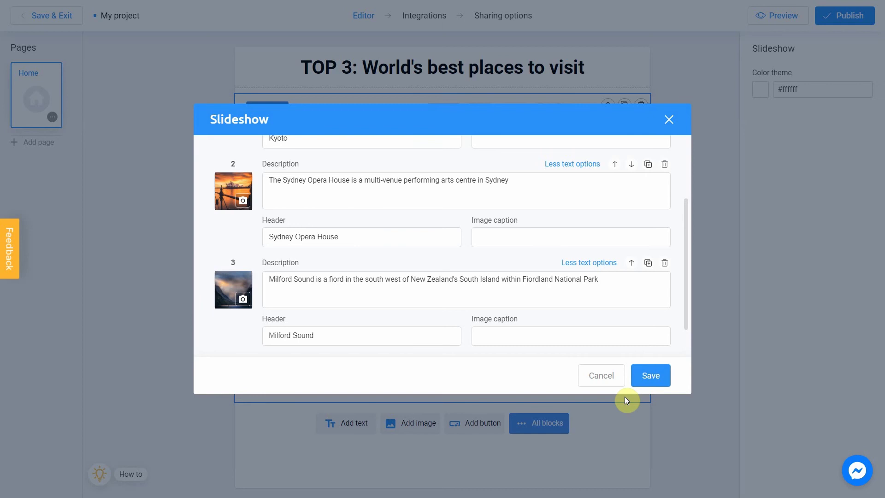
- Save the Kyoto, Sydney Opera House and Milford Sound slides, then preview them in mobile layout
{"action": "left_click", "coordinate": [649, 381]}
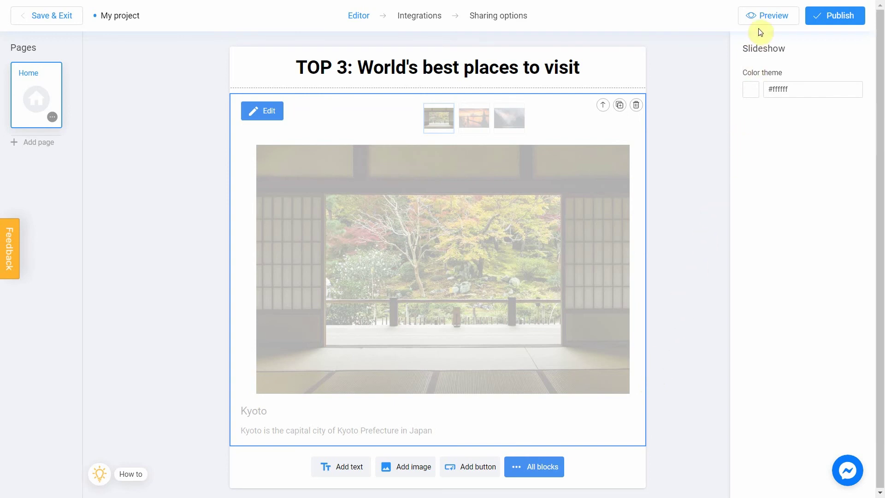
{"action": "left_click", "coordinate": [763, 14]}
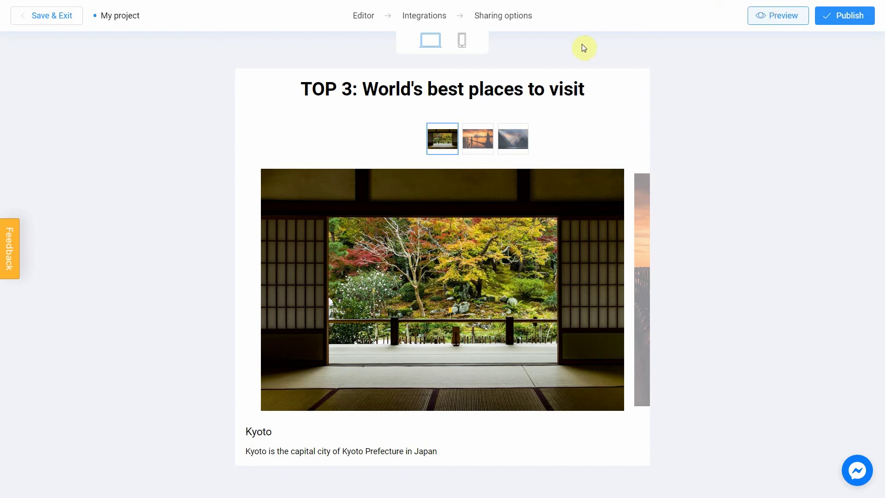
{"action": "left_click", "coordinate": [463, 41]}
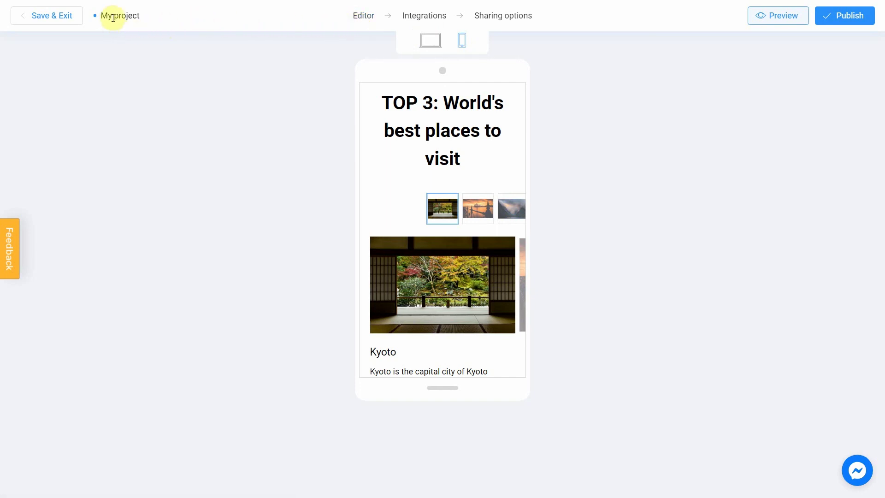
- Retitle the project 'Slideshow' in place of 'My project', then publish it
{"action": "left_click_drag", "start_coordinate": [142, 15], "coordinate": [101, 17]}
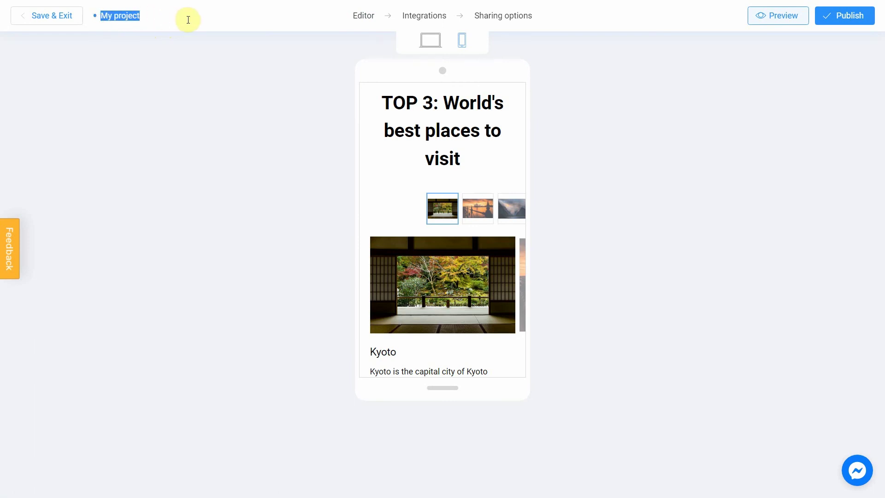
{"action": "type", "text": "Slideshow"}
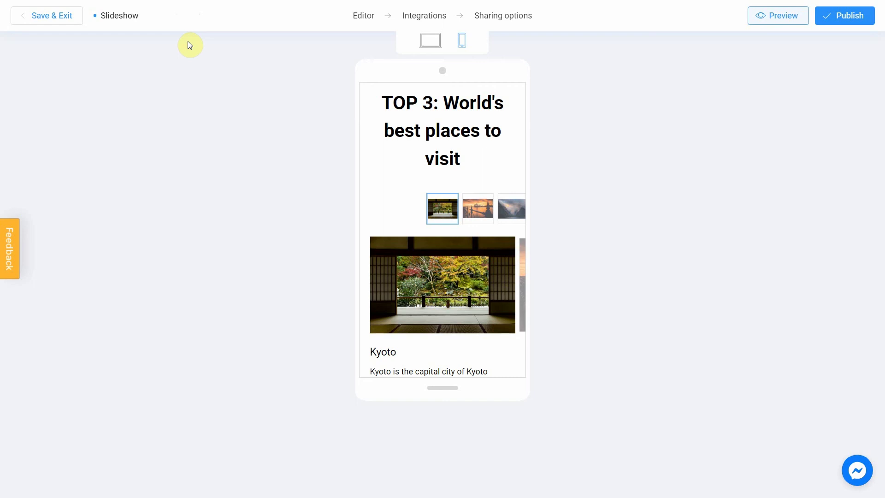
{"action": "left_click", "coordinate": [843, 20]}
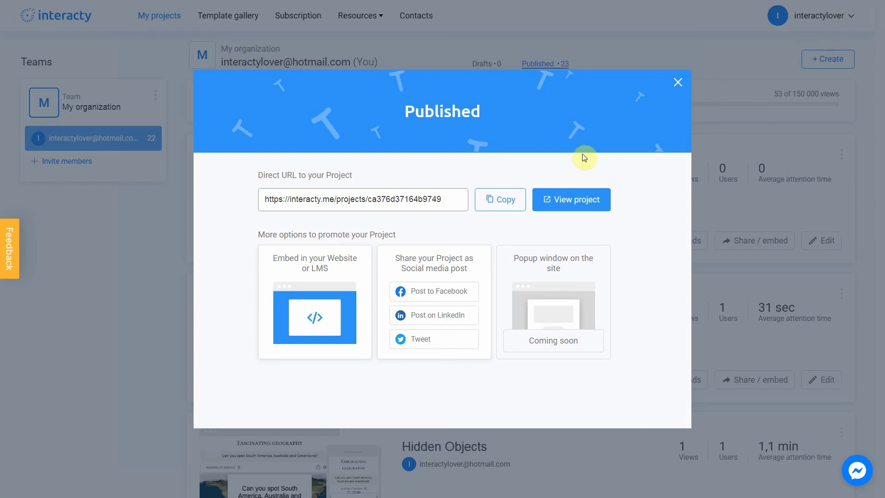
- Select the published slideshow's direct URL and open its public project page
{"action": "left_click_drag", "start_coordinate": [450, 198], "coordinate": [258, 200]}
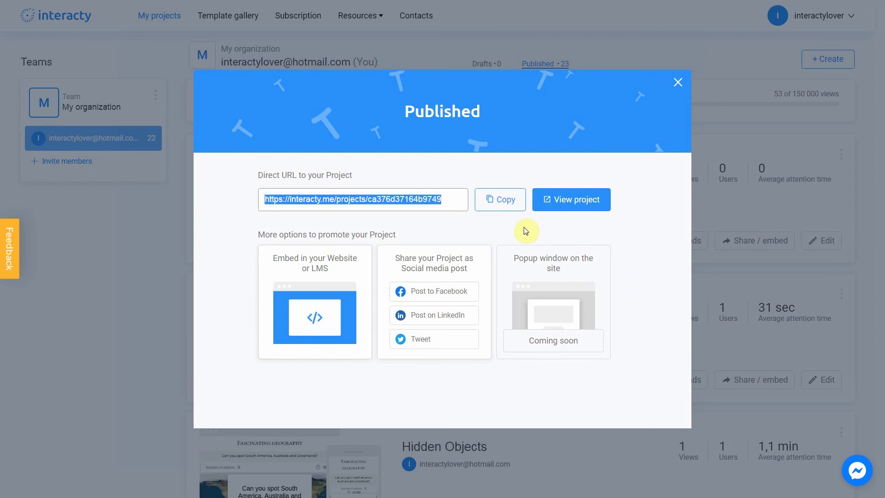
{"action": "left_click", "coordinate": [563, 211]}
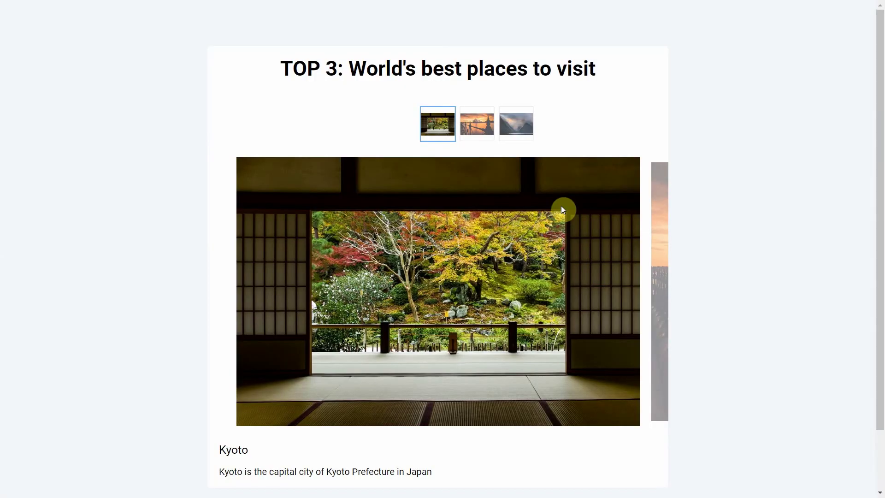
- On the live page, advance from Kyoto through the Sydney Opera House slide to Milford Sound
{"action": "scroll", "coordinate": [562, 210], "scroll_direction": "down", "scroll_amount": 2}
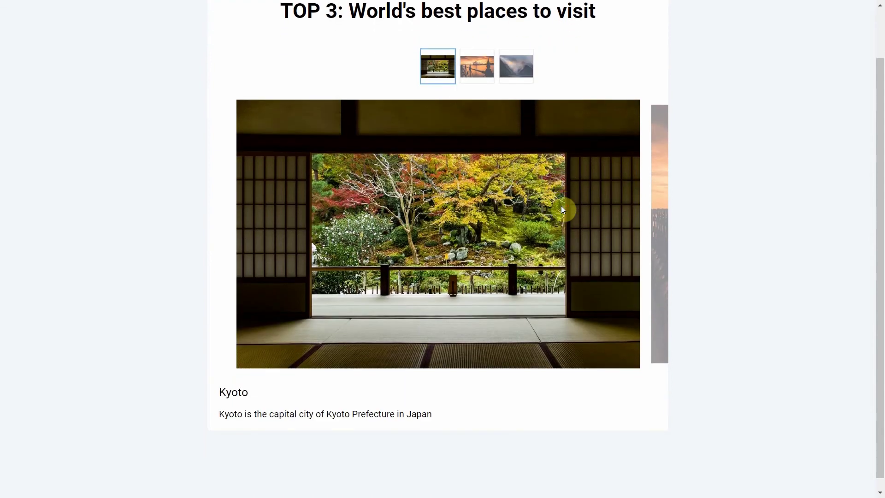
{"action": "left_click", "coordinate": [480, 73]}
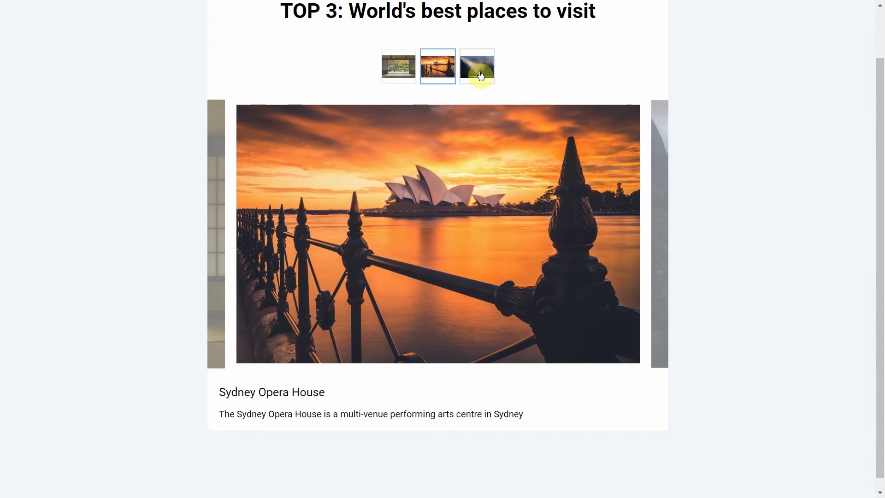
{"action": "left_click", "coordinate": [480, 74]}
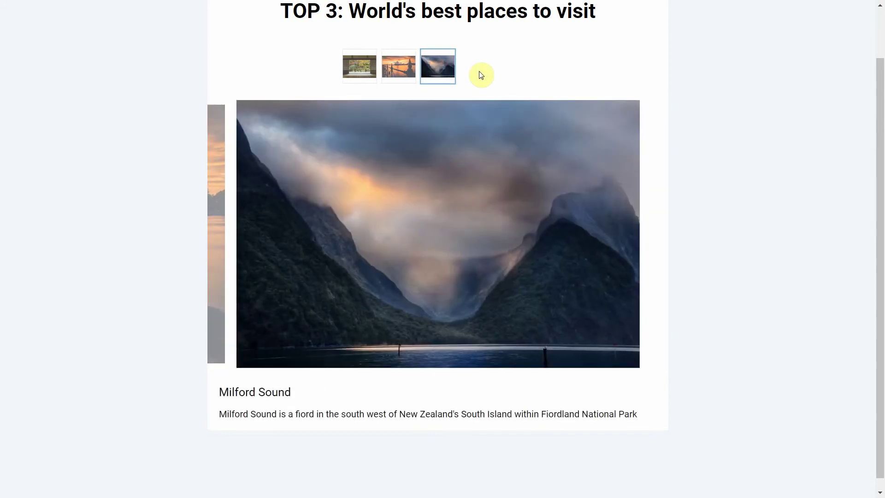